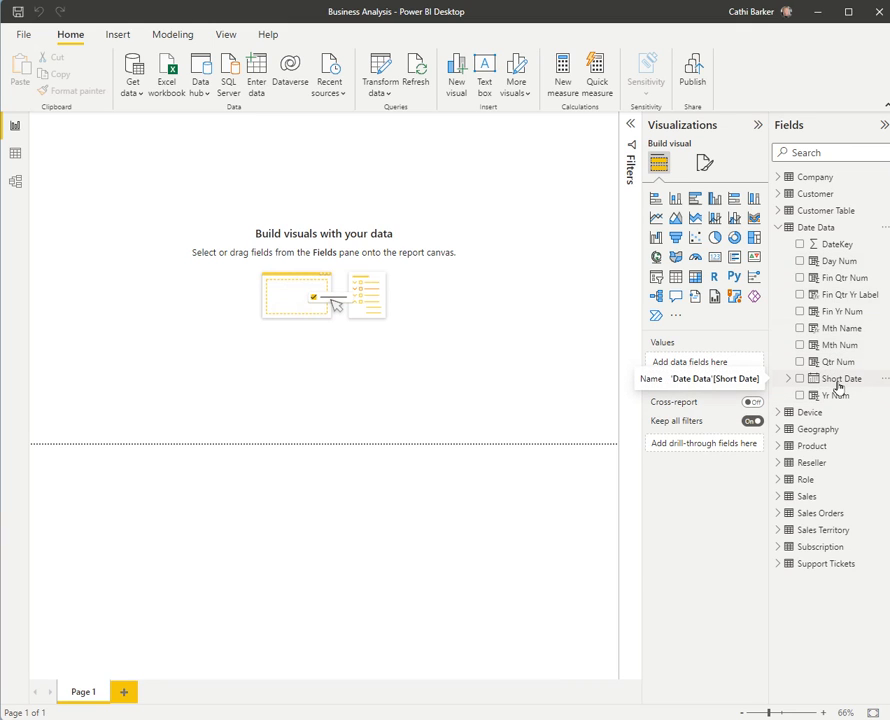
Examine the Date Completed date hierarchy in the Support Tickets table and the fields of the Date Data table
{"action": "left_click", "coordinate": [777, 228]}
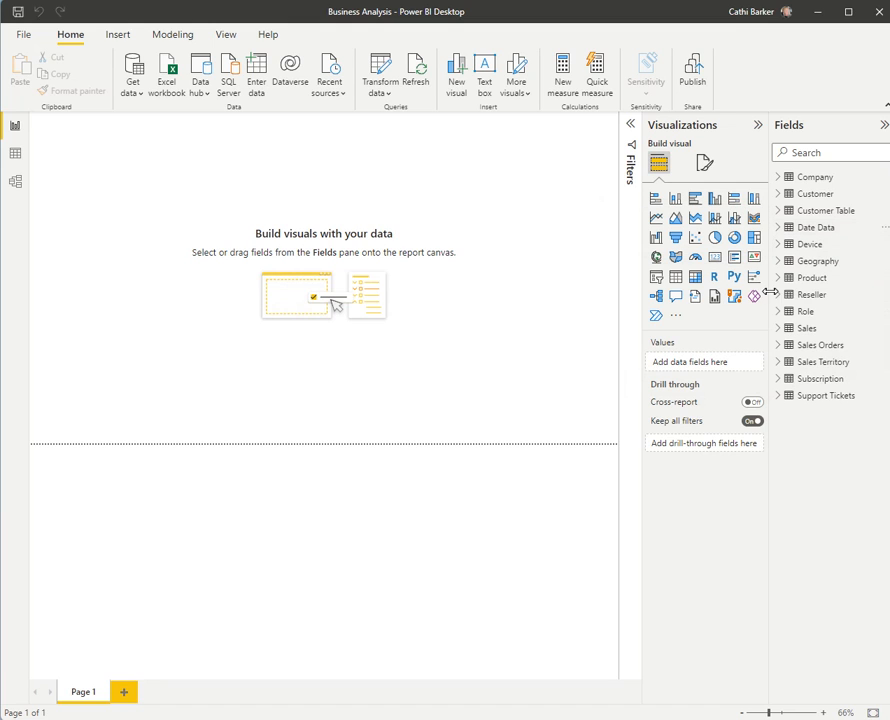
{"action": "left_click", "coordinate": [777, 396]}
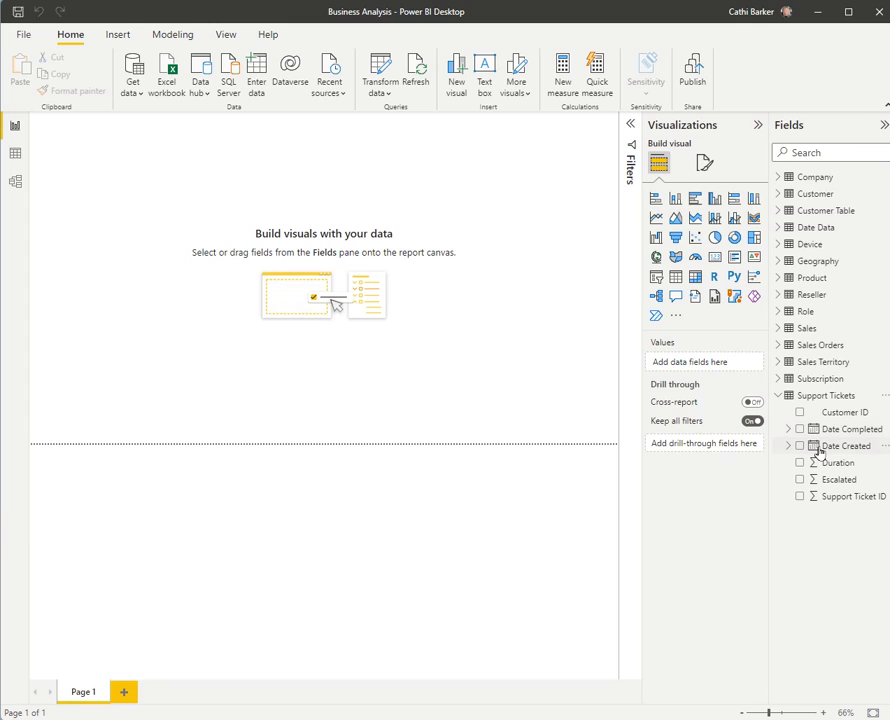
{"action": "left_click", "coordinate": [789, 431]}
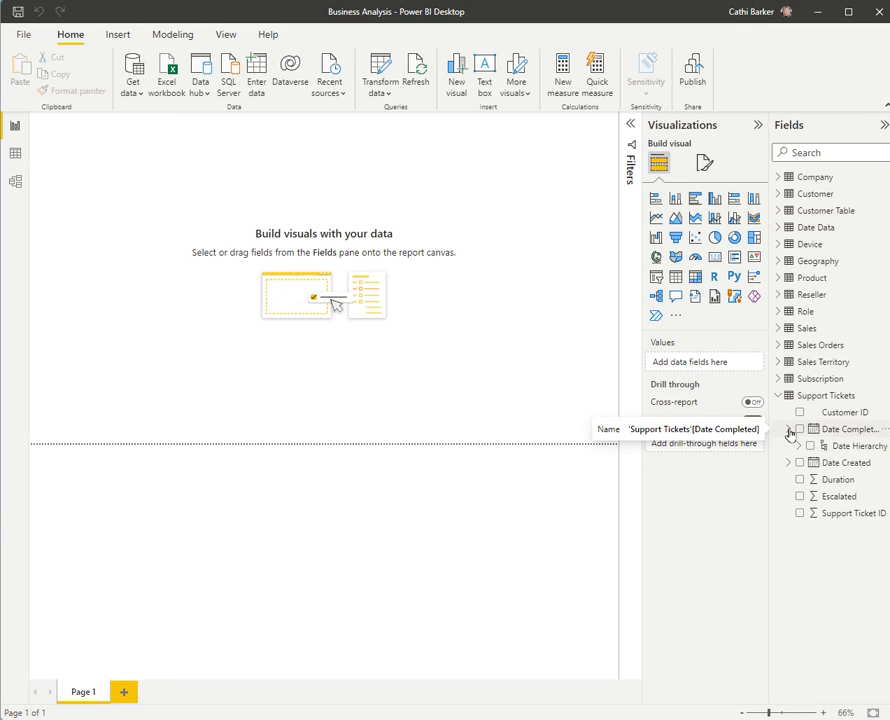
{"action": "left_click", "coordinate": [799, 446]}
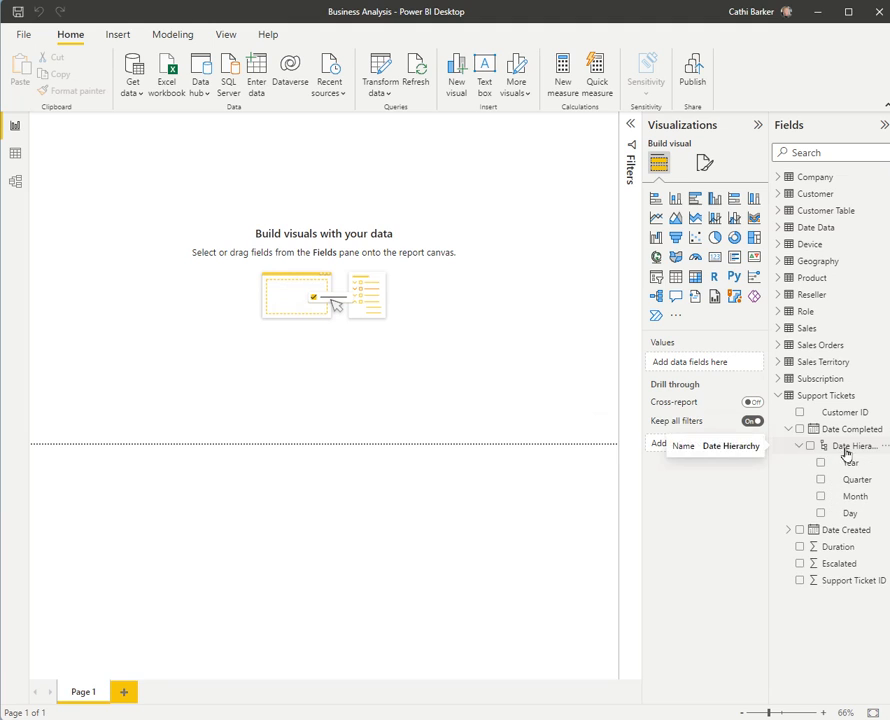
{"action": "left_click", "coordinate": [799, 446]}
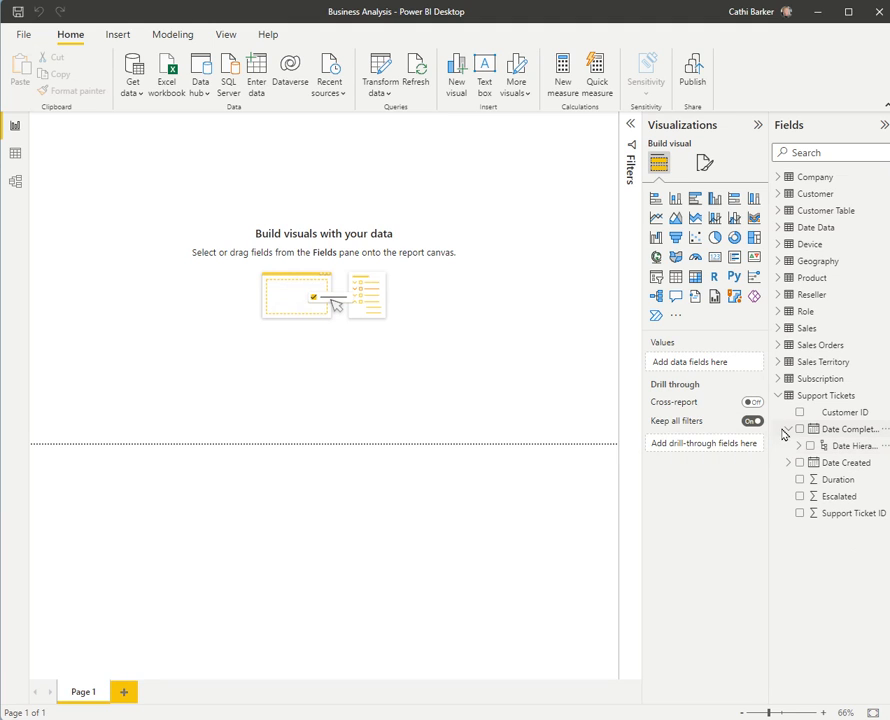
{"action": "left_click", "coordinate": [788, 431]}
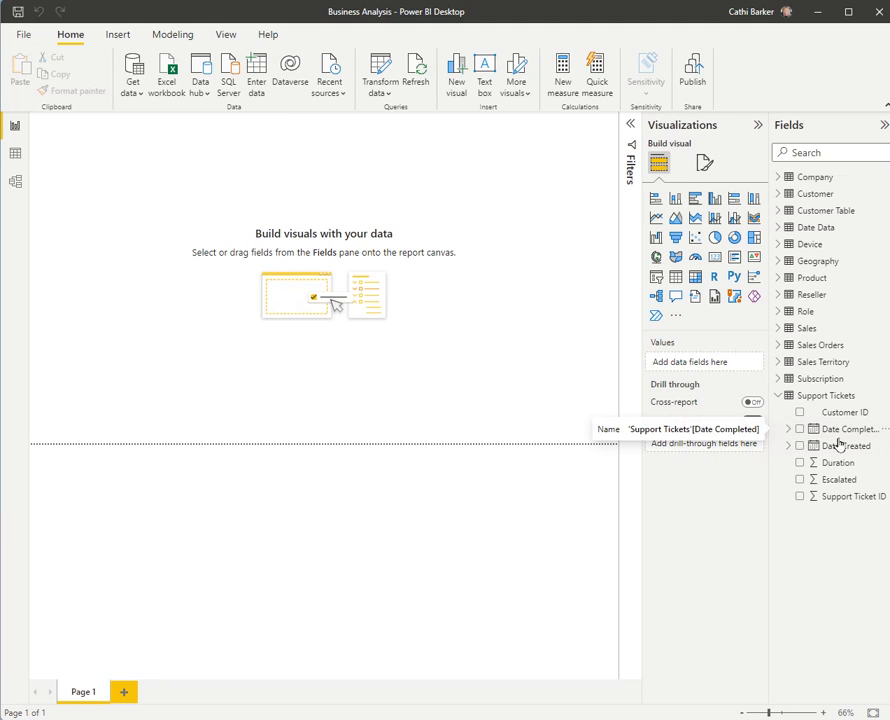
{"action": "left_click", "coordinate": [778, 398]}
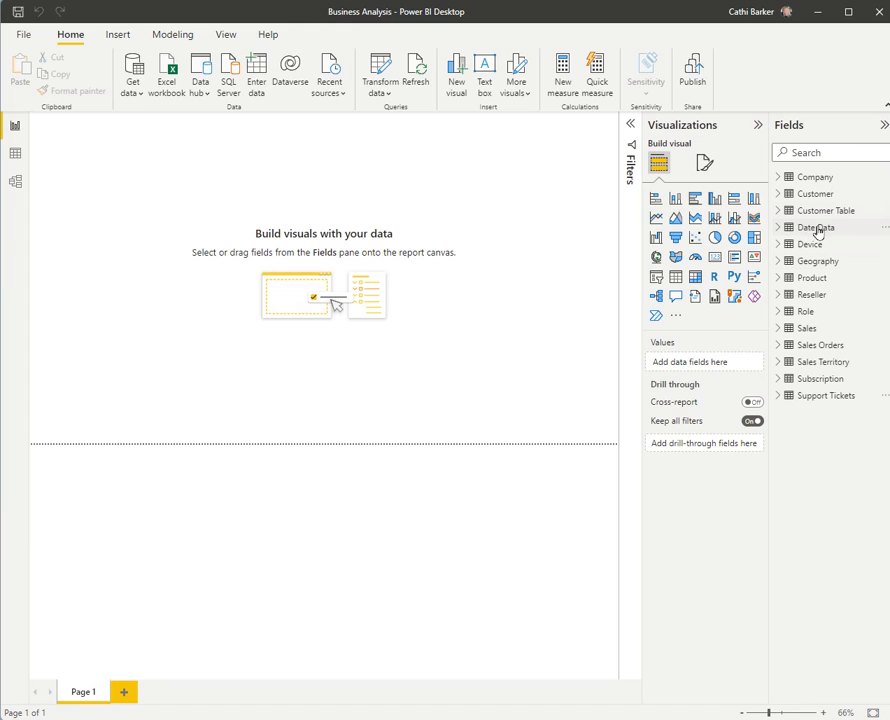
{"action": "mouse_move", "coordinate": [816, 231]}
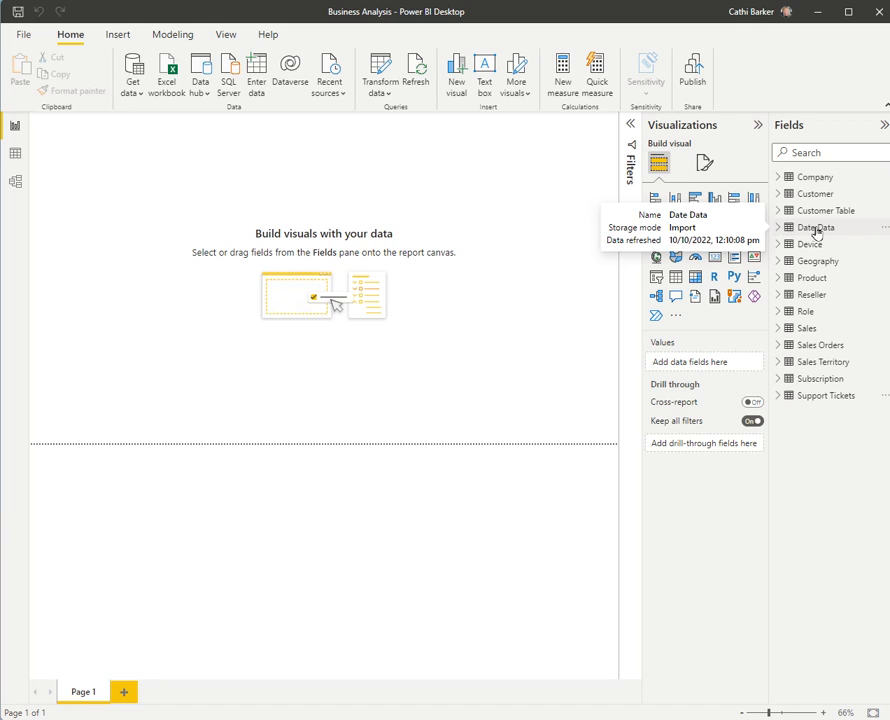
{"action": "left_click", "coordinate": [778, 229]}
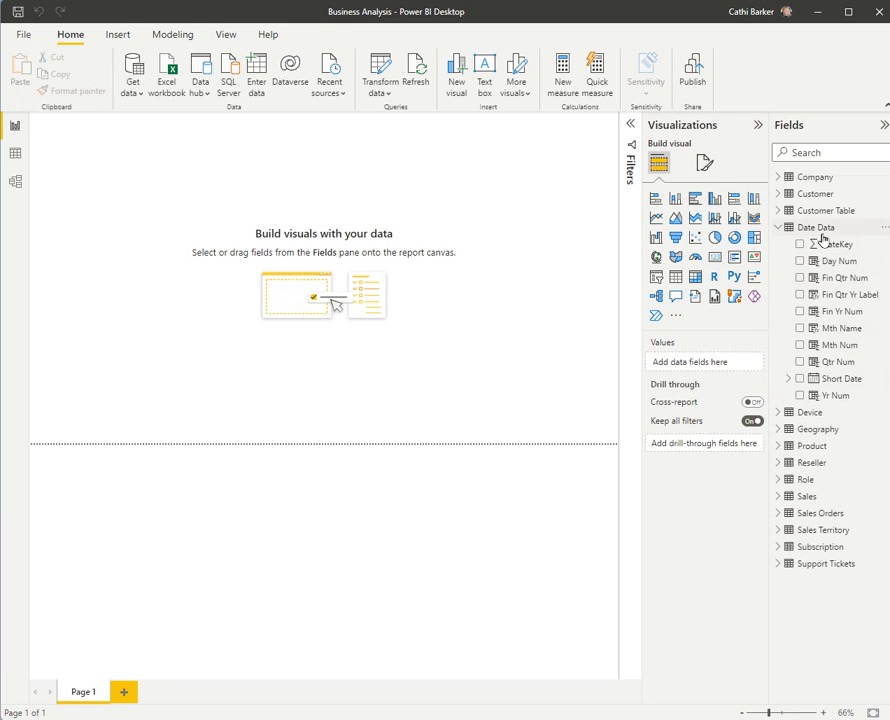
{"action": "left_click", "coordinate": [778, 228]}
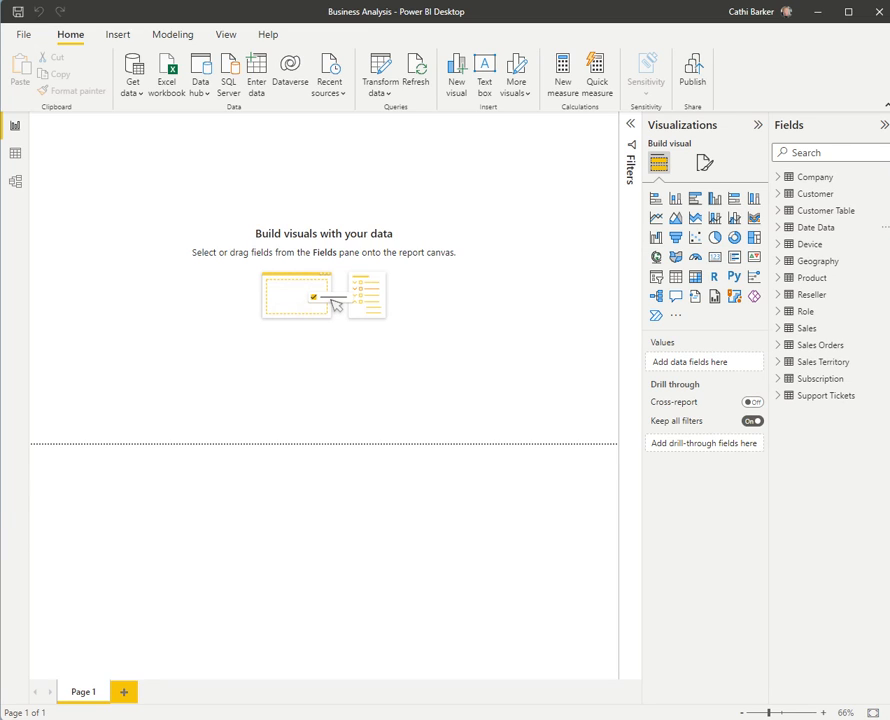
Mark the Date Data table as a date table, using Short Date as its date column
{"action": "right_click", "coordinate": [801, 229]}
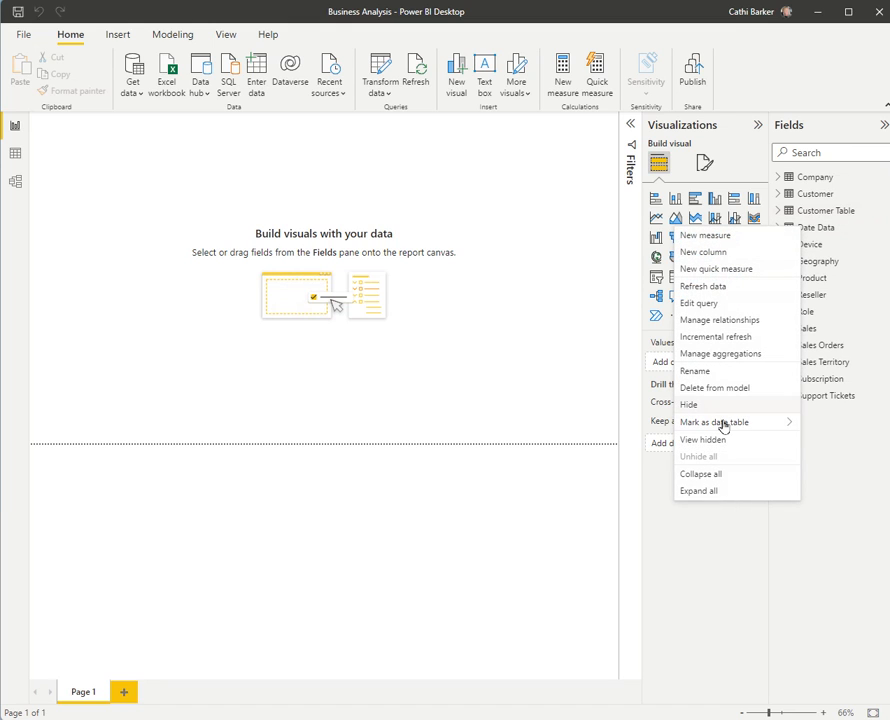
{"action": "mouse_move", "coordinate": [721, 425]}
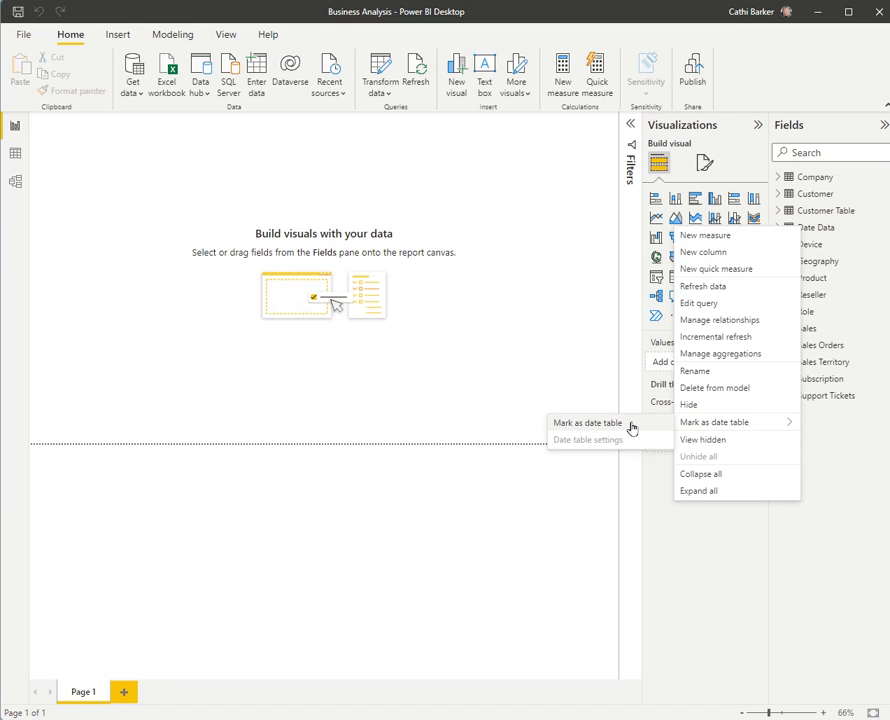
{"action": "left_click", "coordinate": [631, 425]}
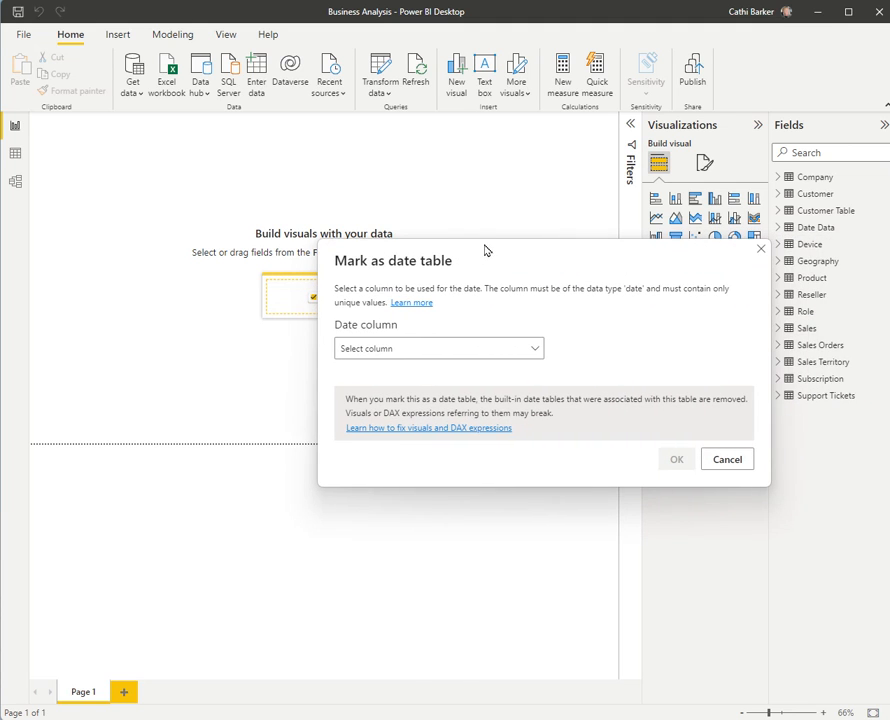
{"action": "left_click", "coordinate": [536, 349]}
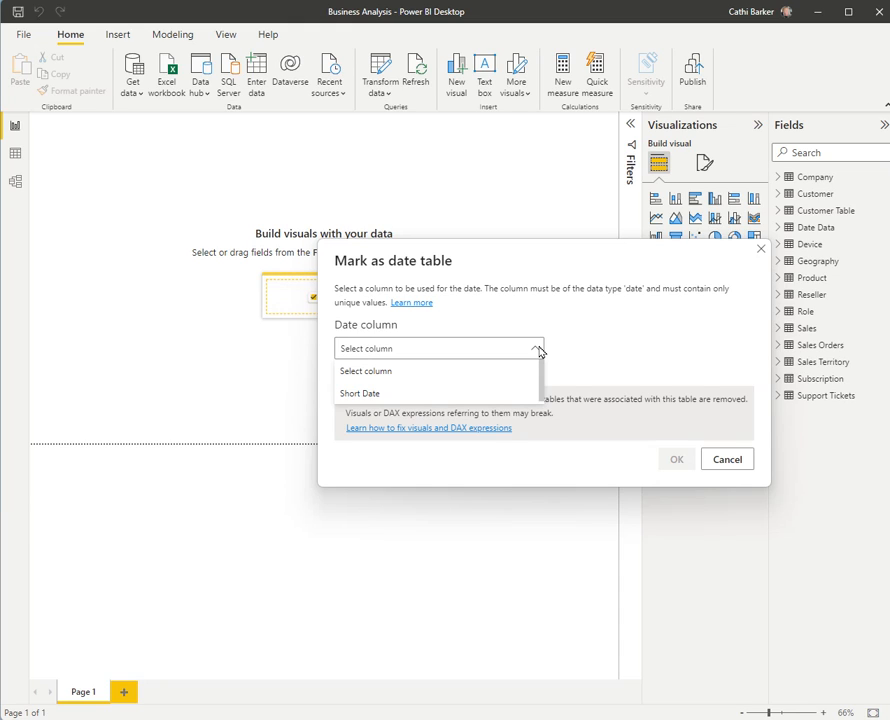
{"action": "left_click", "coordinate": [393, 396]}
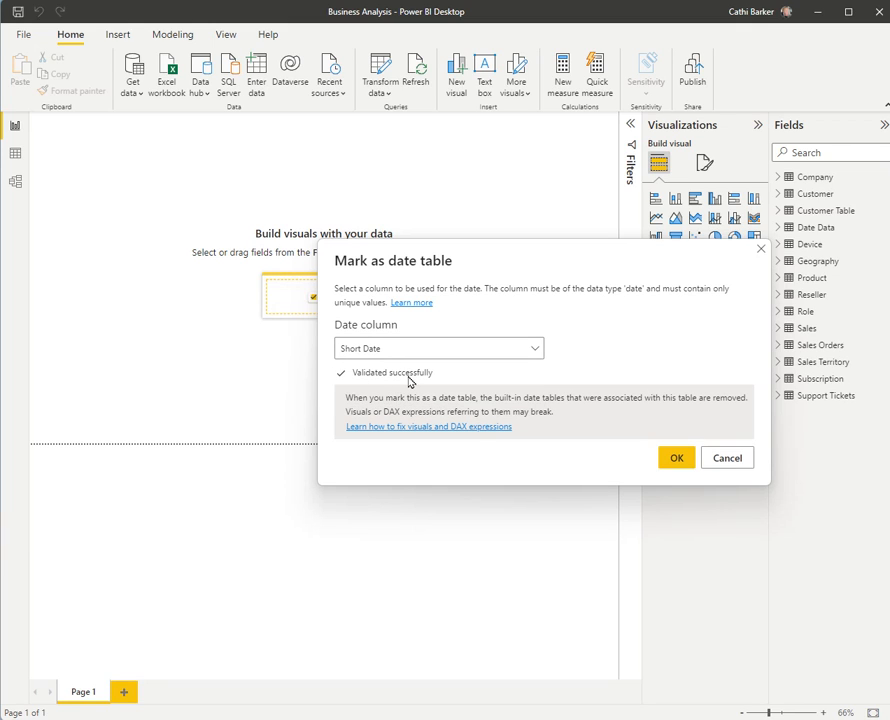
{"action": "left_click", "coordinate": [681, 462]}
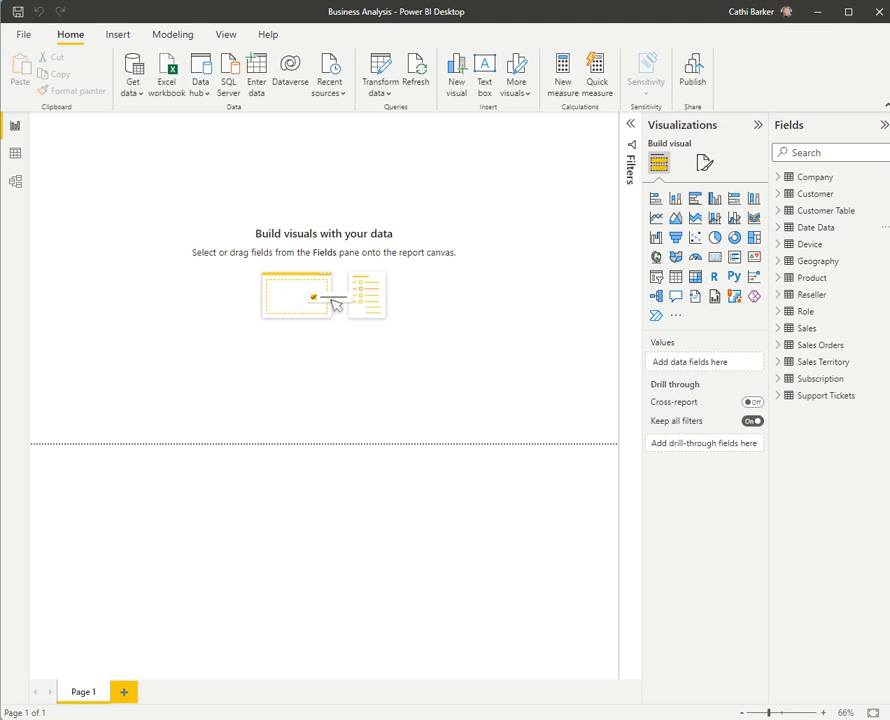
Turn off Auto date/time in the current file's Data Load options
{"action": "left_click", "coordinate": [20, 34]}
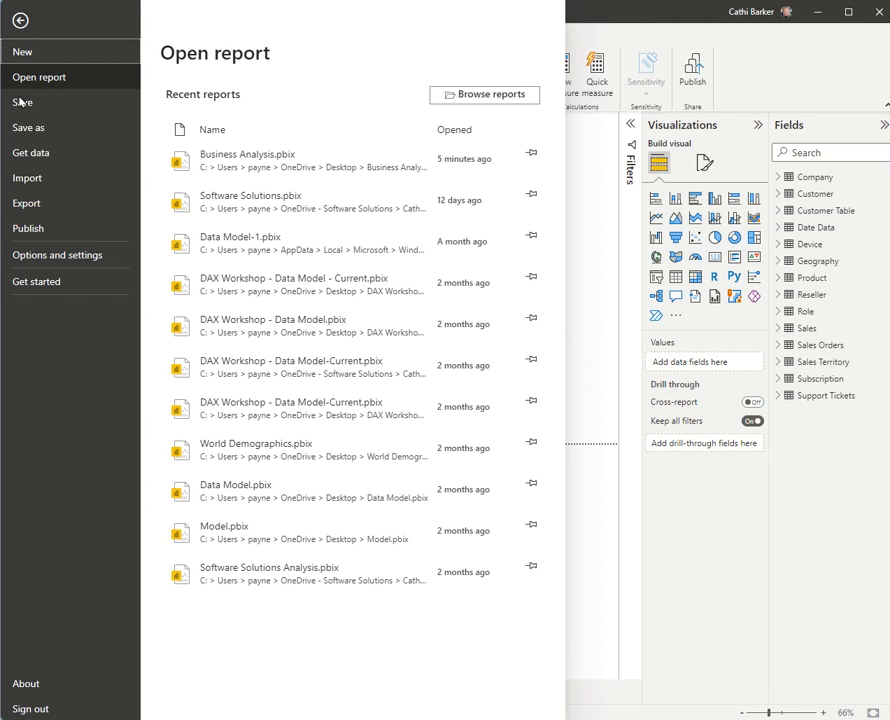
{"action": "left_click", "coordinate": [87, 257]}
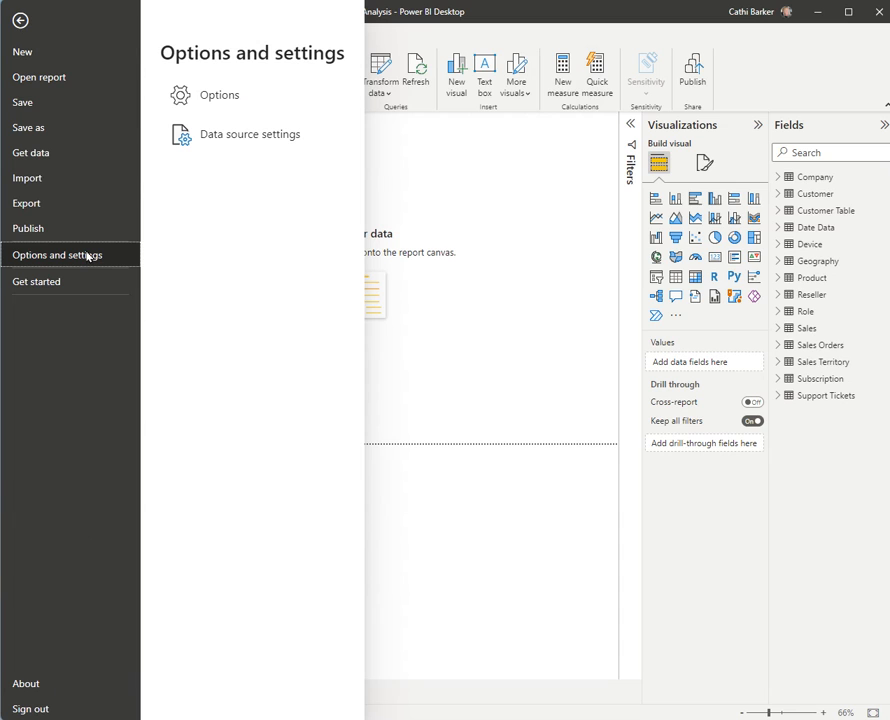
{"action": "left_click", "coordinate": [214, 100]}
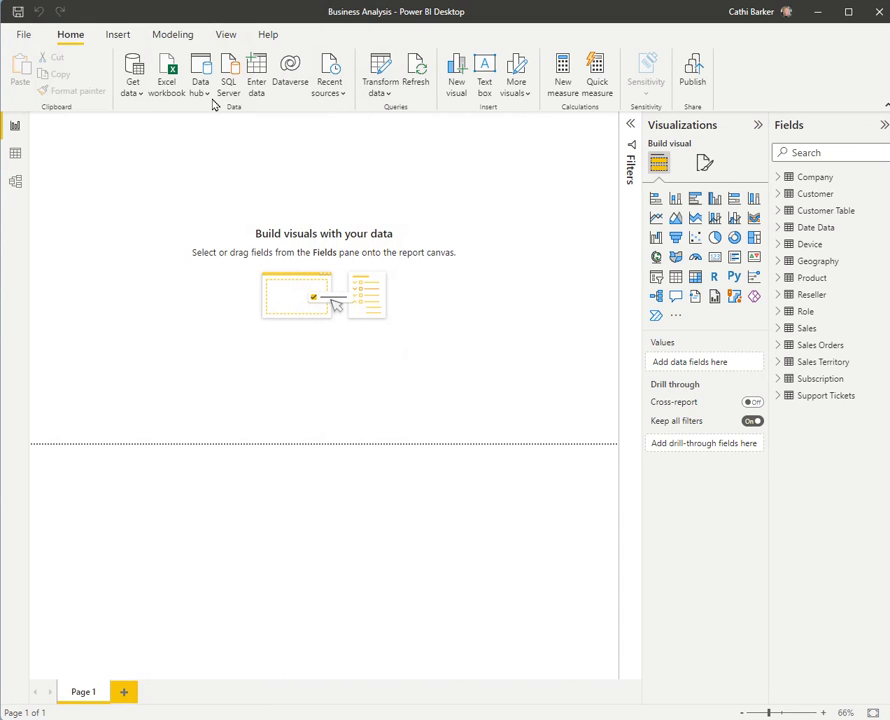
{"action": "left_click_drag", "start_coordinate": [775, 167], "coordinate": [447, 158]}
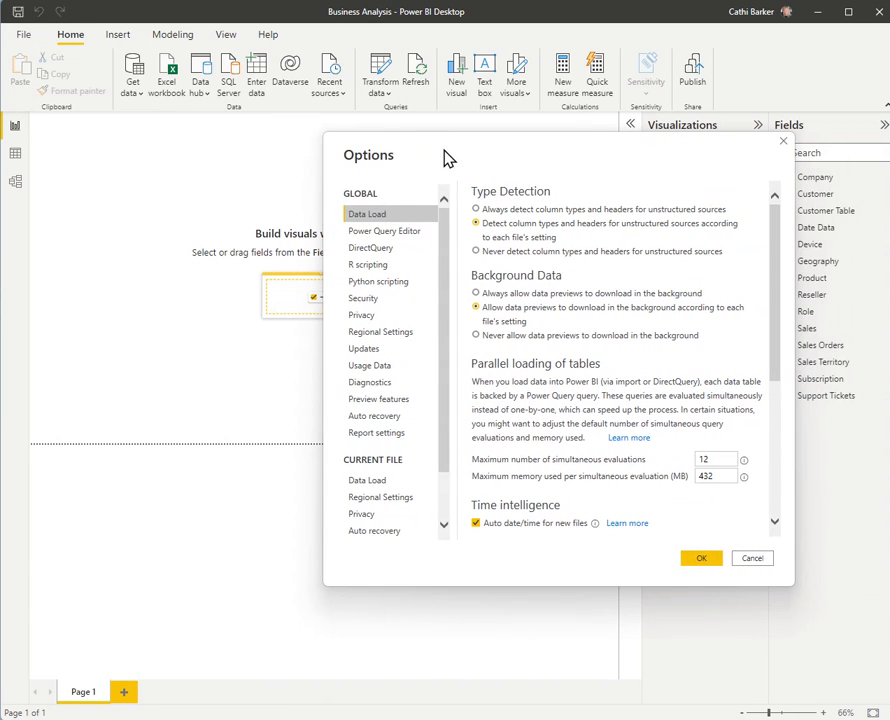
{"action": "left_click", "coordinate": [368, 480]}
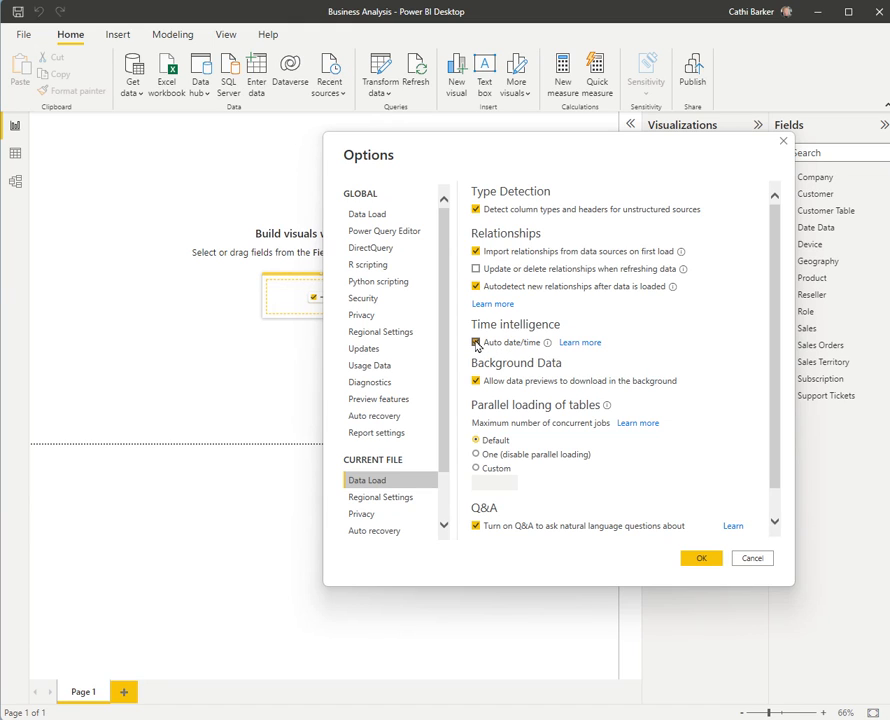
{"action": "left_click", "coordinate": [476, 343]}
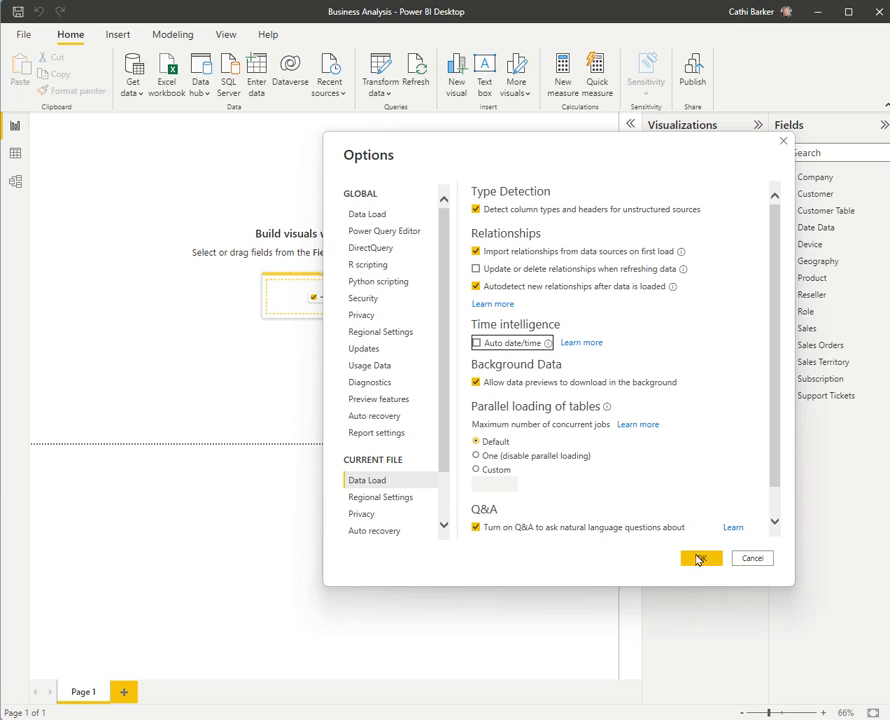
{"action": "left_click", "coordinate": [700, 560]}
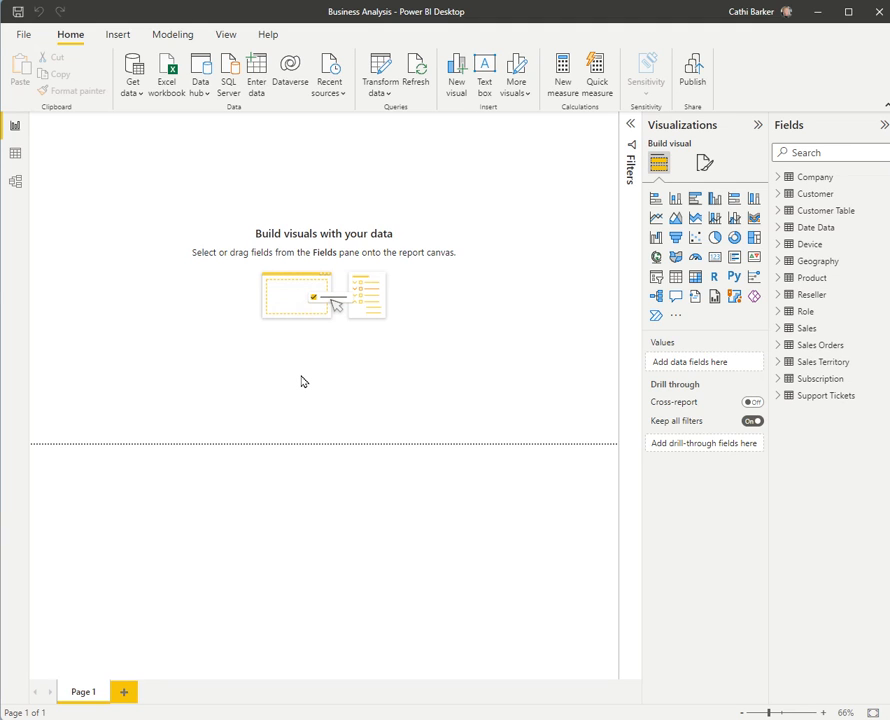
In Model view, place the Date Data table between Sales and Support Tickets and enlarge it to show all its fields
{"action": "left_click", "coordinate": [14, 184]}
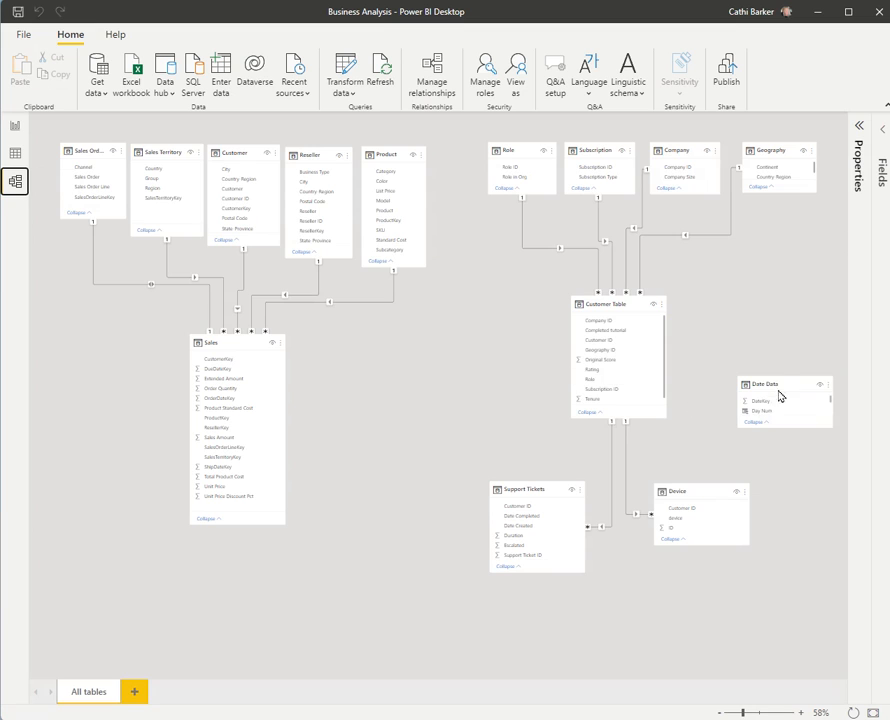
{"action": "left_click_drag", "start_coordinate": [766, 396], "coordinate": [384, 466]}
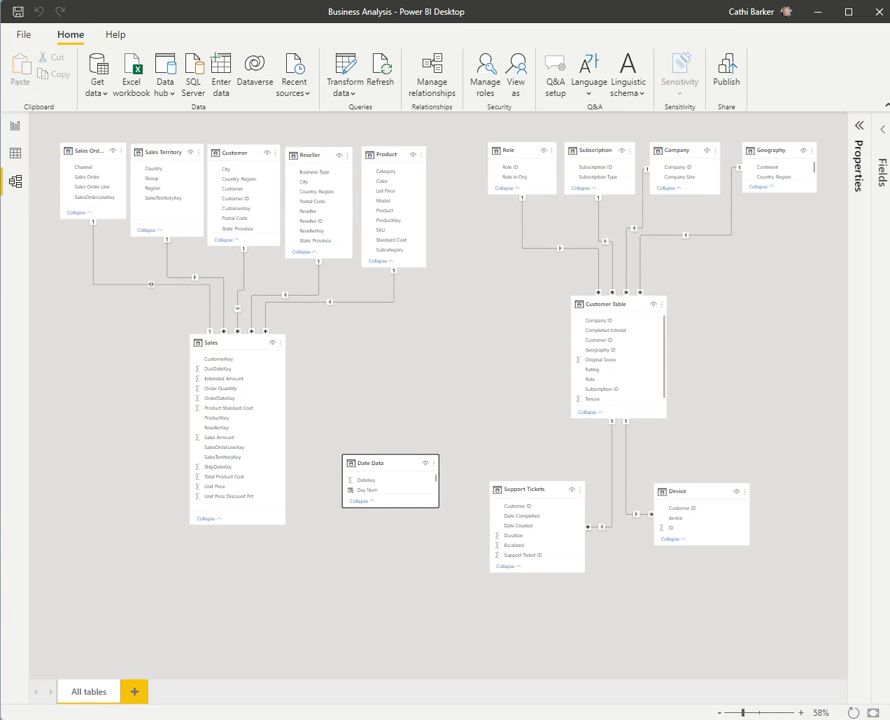
{"action": "left_click_drag", "start_coordinate": [397, 465], "coordinate": [393, 497]}
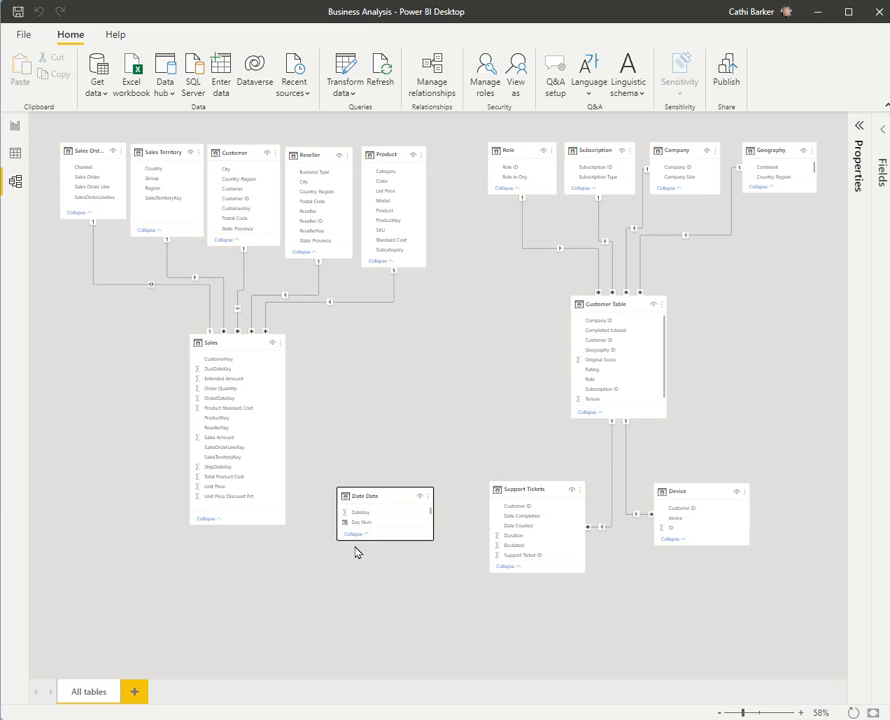
{"action": "left_click_drag", "start_coordinate": [371, 539], "coordinate": [368, 626]}
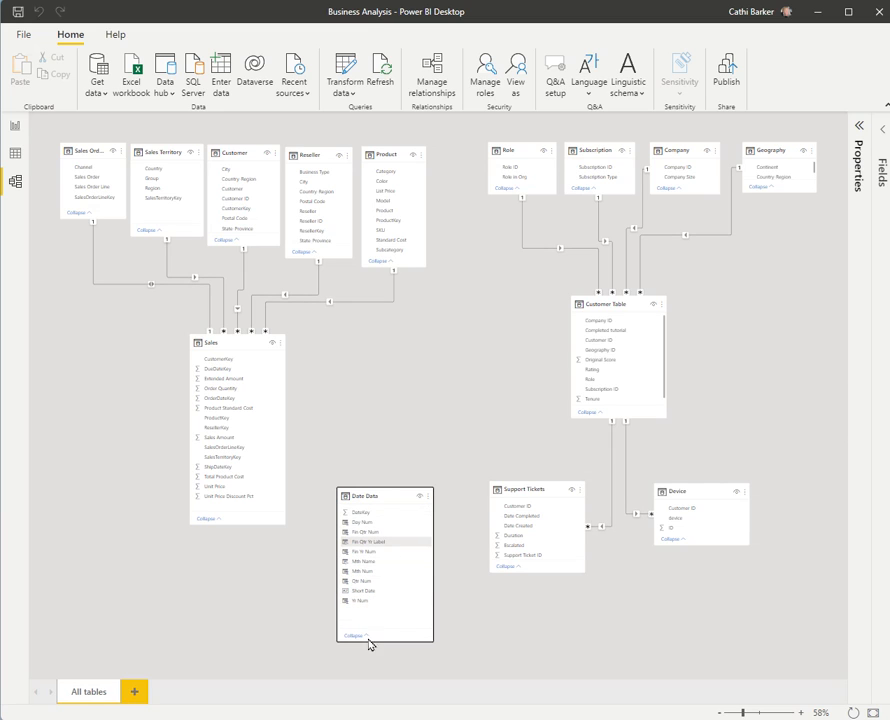
{"action": "left_click_drag", "start_coordinate": [380, 492], "coordinate": [385, 383]}
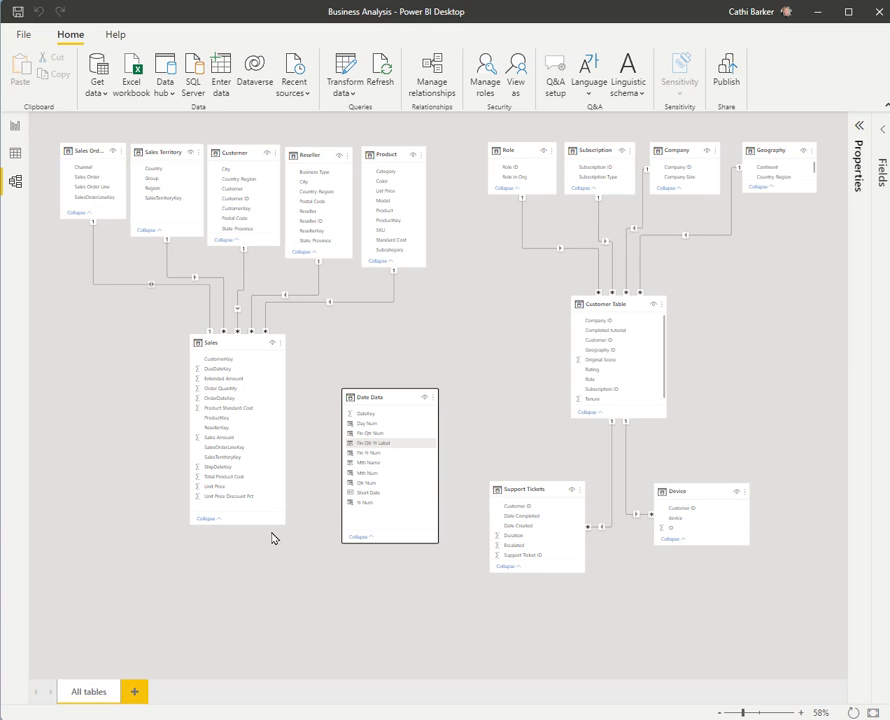
Relate Date Data's Short Date to Date Created in Support Tickets, and its DateKey to OrderDateKey in Sales
{"action": "left_click", "coordinate": [379, 494]}
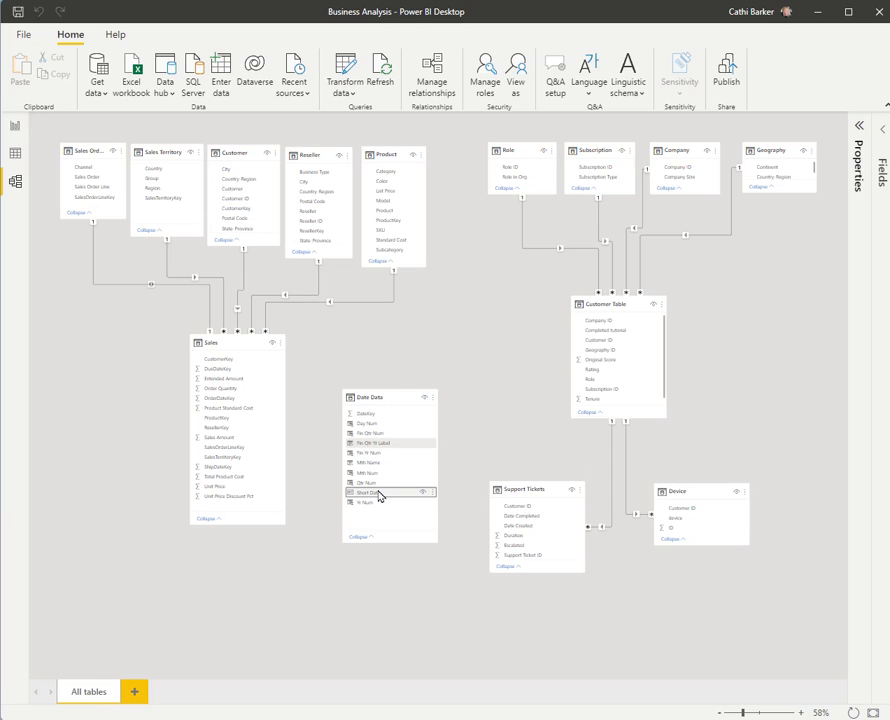
{"action": "left_click_drag", "start_coordinate": [379, 494], "coordinate": [518, 530]}
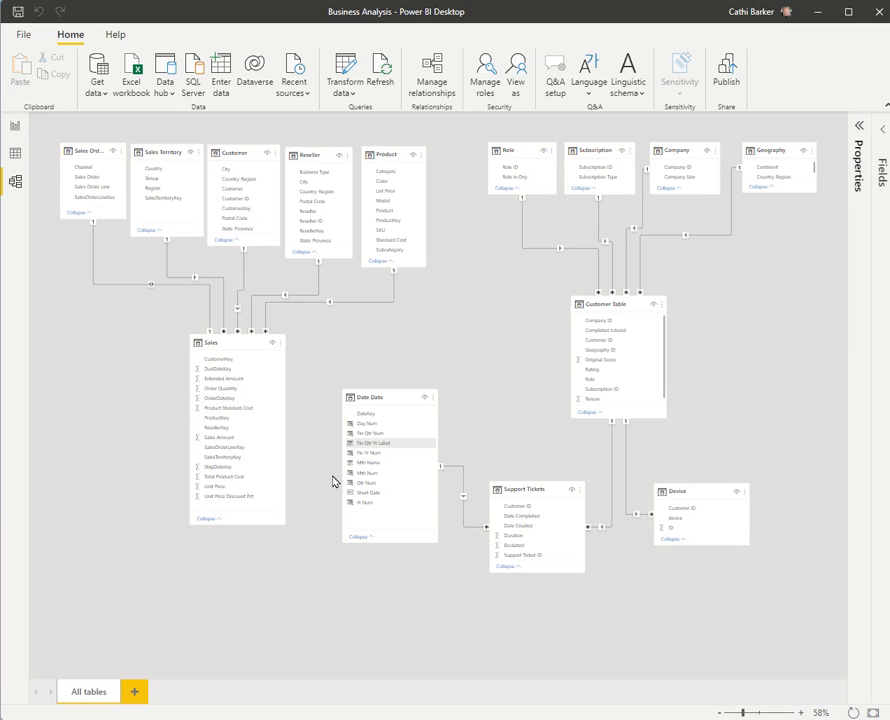
{"action": "left_click", "coordinate": [374, 419]}
{"action": "left_click_drag", "start_coordinate": [374, 419], "coordinate": [247, 402]}
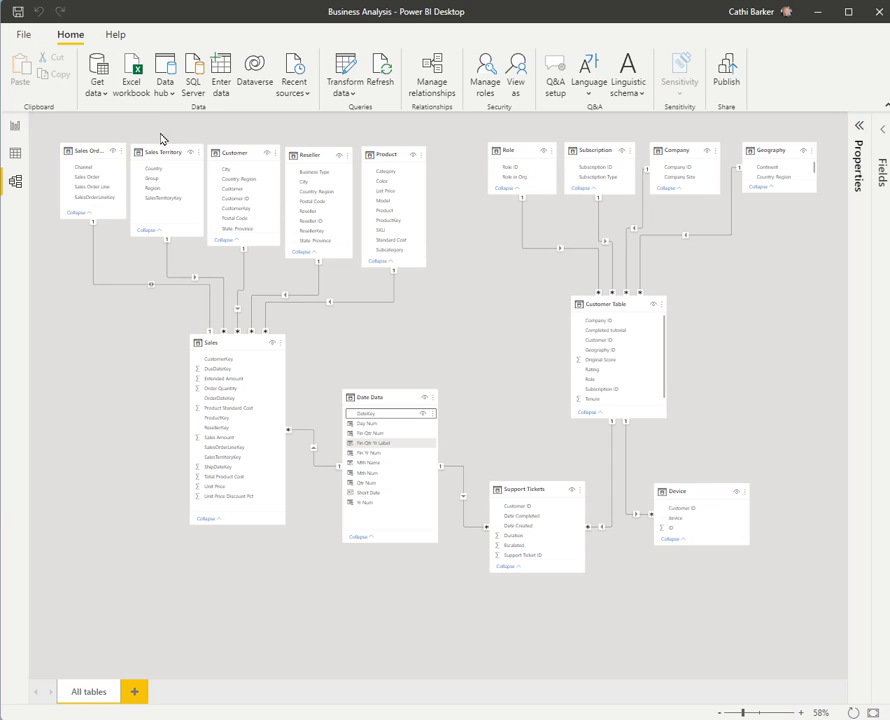
Save the Business Analysis file and return to Report view
{"action": "left_click", "coordinate": [17, 13]}
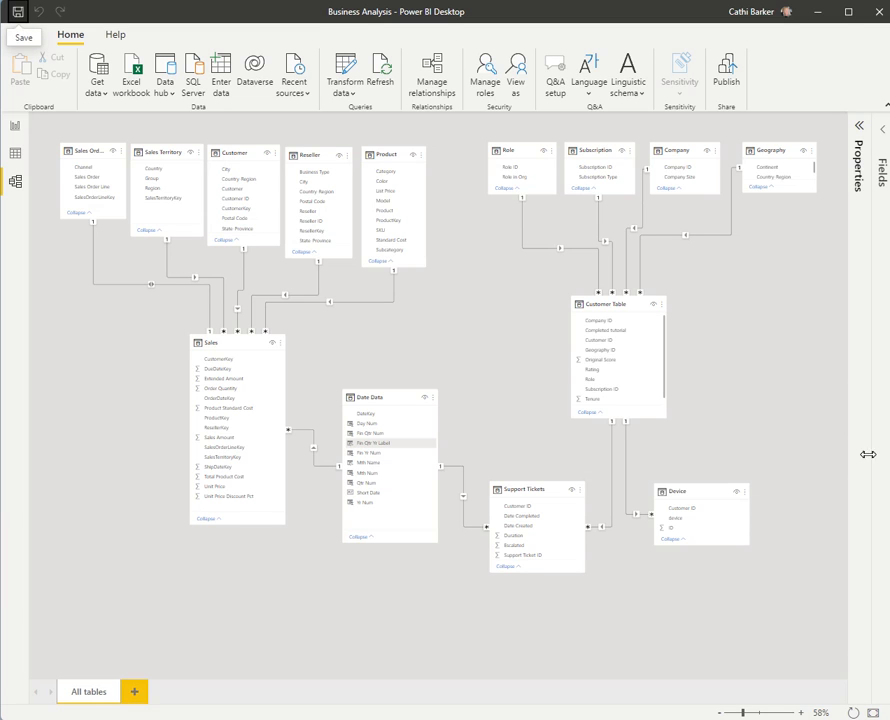
{"action": "left_click", "coordinate": [15, 126]}
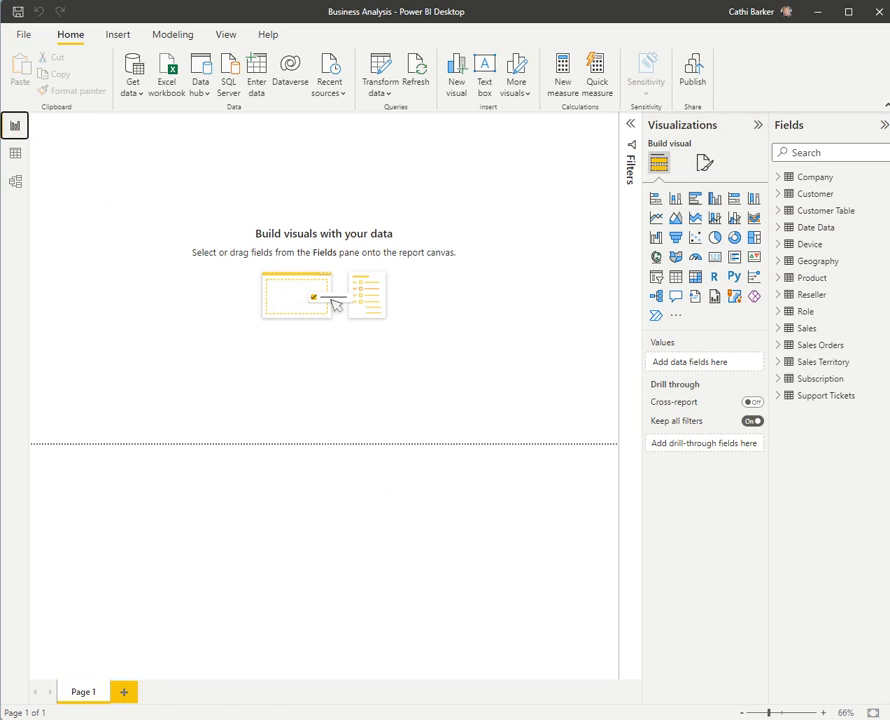